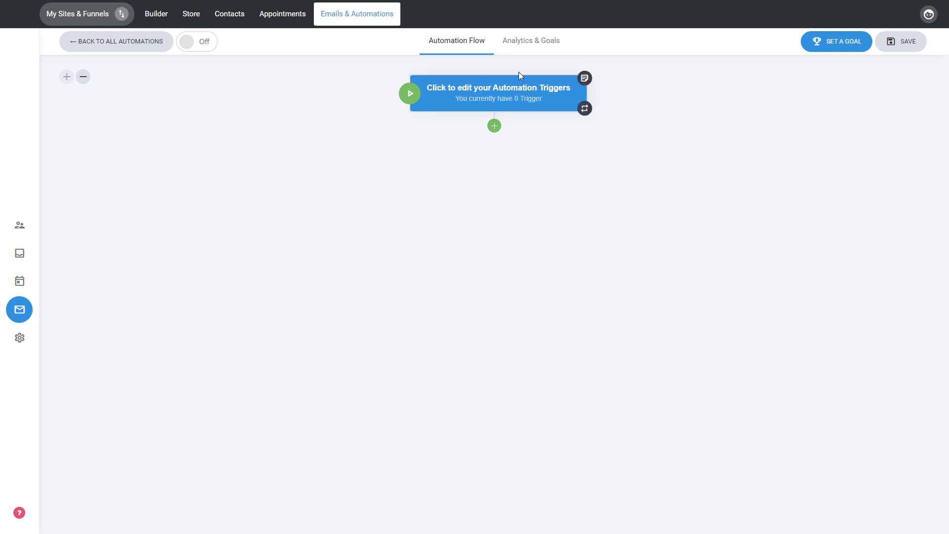
Add a Delay step after the trigger block that delays the automation by a specific time of 1 hour.
{"action": "left_click", "coordinate": [495, 127]}
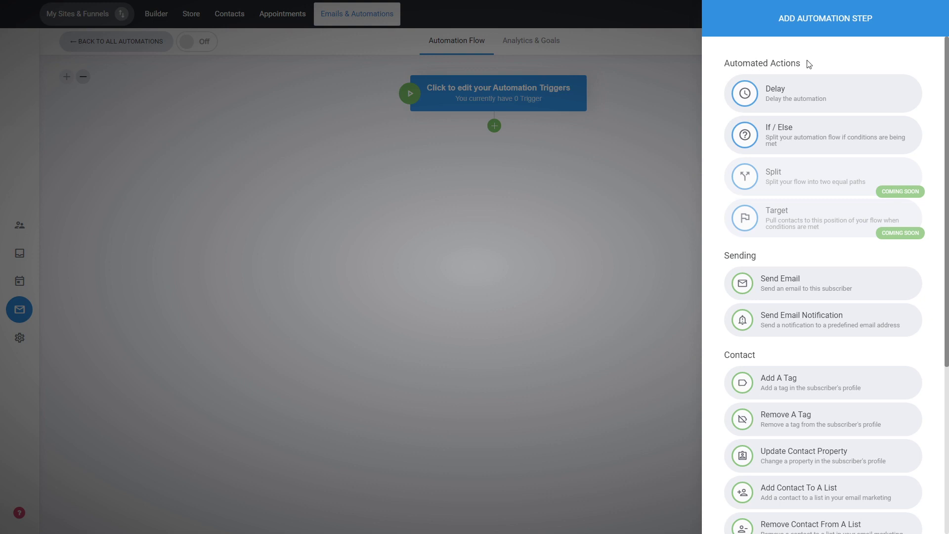
{"action": "left_click", "coordinate": [801, 102]}
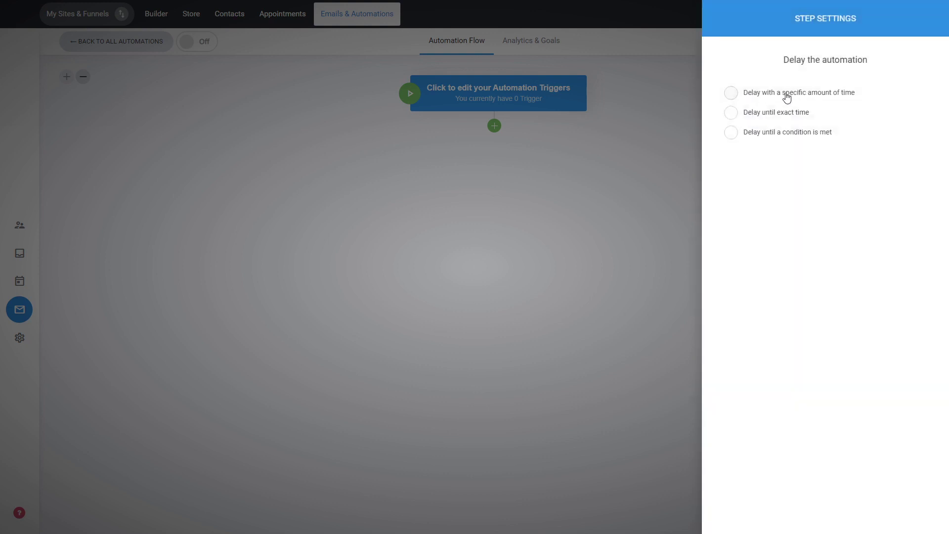
{"action": "left_click", "coordinate": [786, 98]}
{"action": "left_click", "coordinate": [766, 190]}
{"action": "type", "text": "1"}
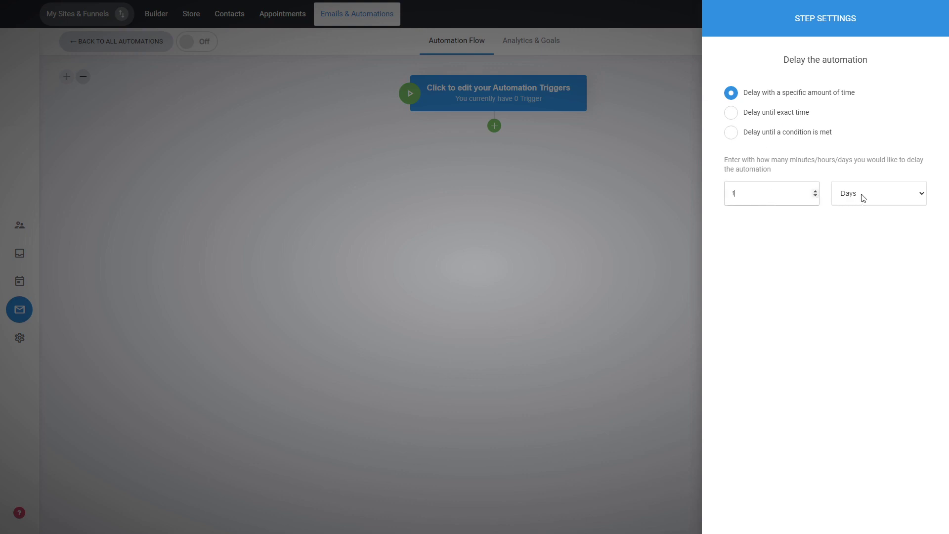
{"action": "left_click", "coordinate": [861, 226]}
{"action": "left_click", "coordinate": [495, 245]}
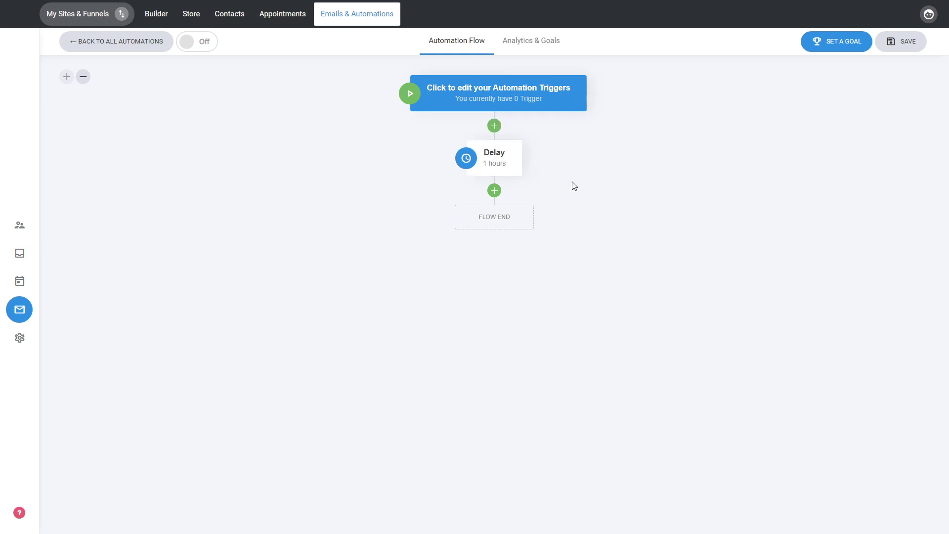
Add a Send Email step after the delay with the subject "Welcome" followed by the first_name property.
{"action": "left_click", "coordinate": [494, 191]}
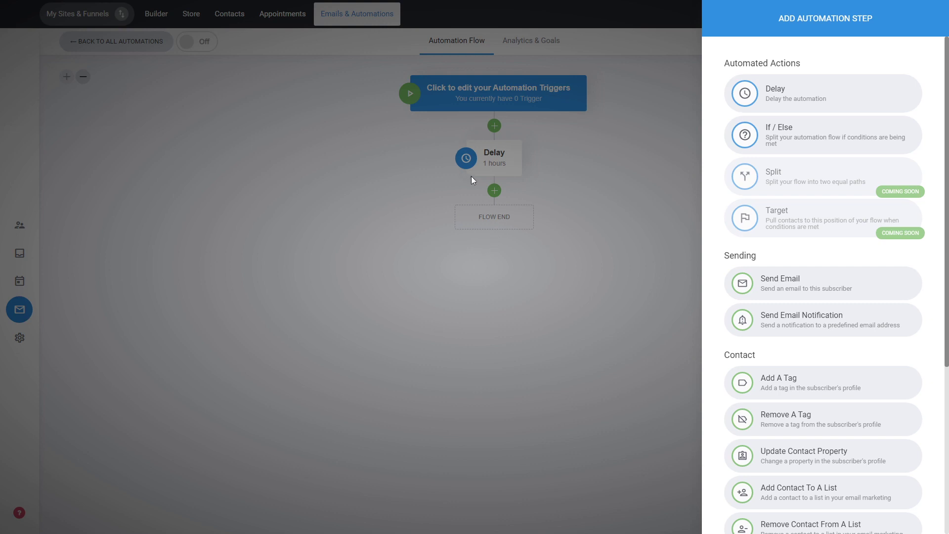
{"action": "left_click", "coordinate": [802, 290]}
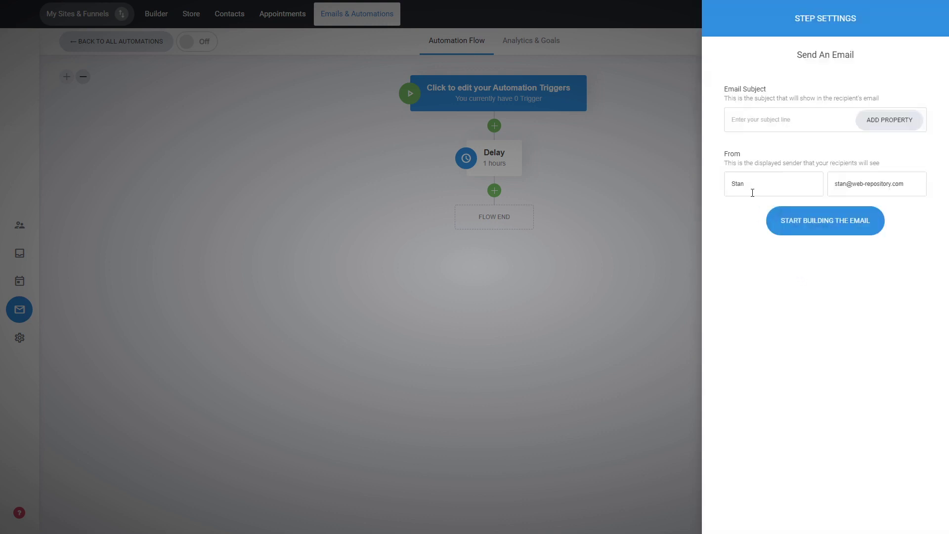
{"action": "left_click", "coordinate": [802, 126]}
{"action": "type", "text": "Welcome"}
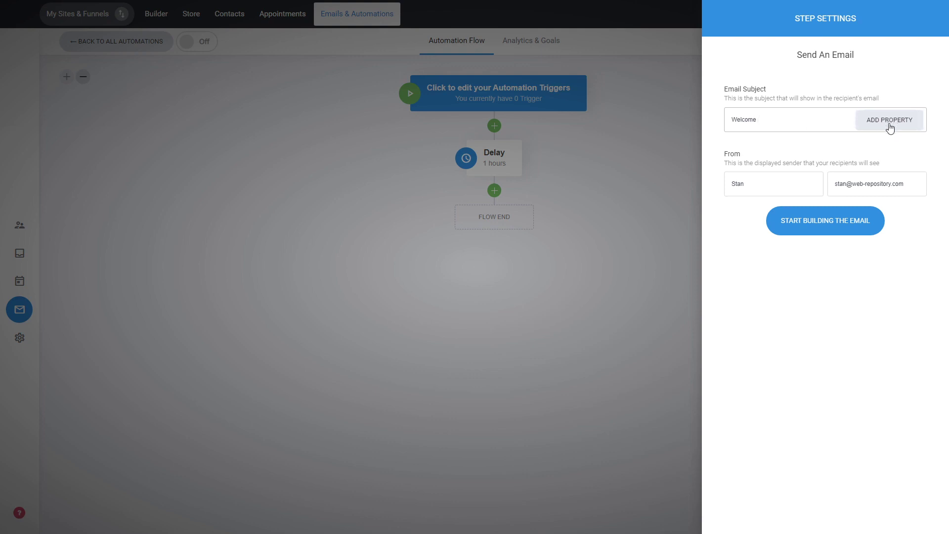
{"action": "left_click", "coordinate": [888, 128]}
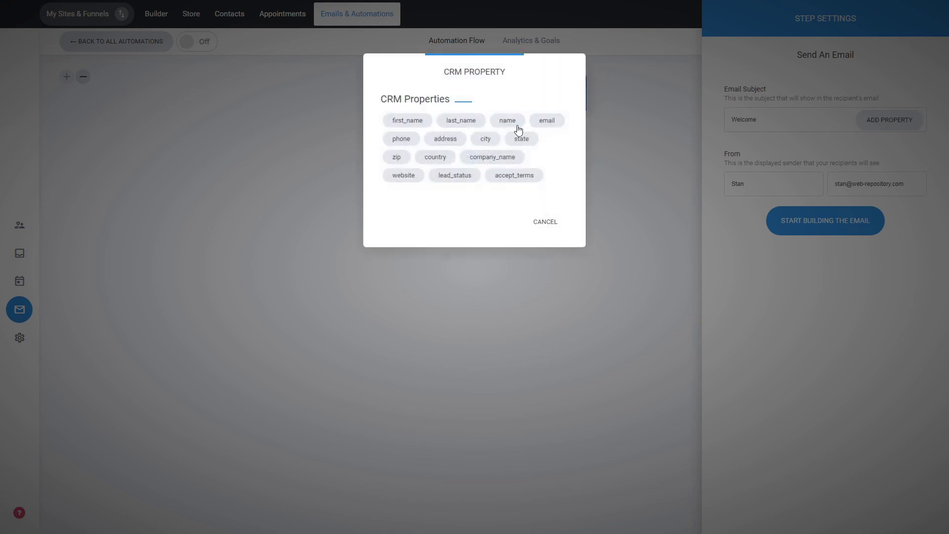
{"action": "left_click", "coordinate": [413, 125]}
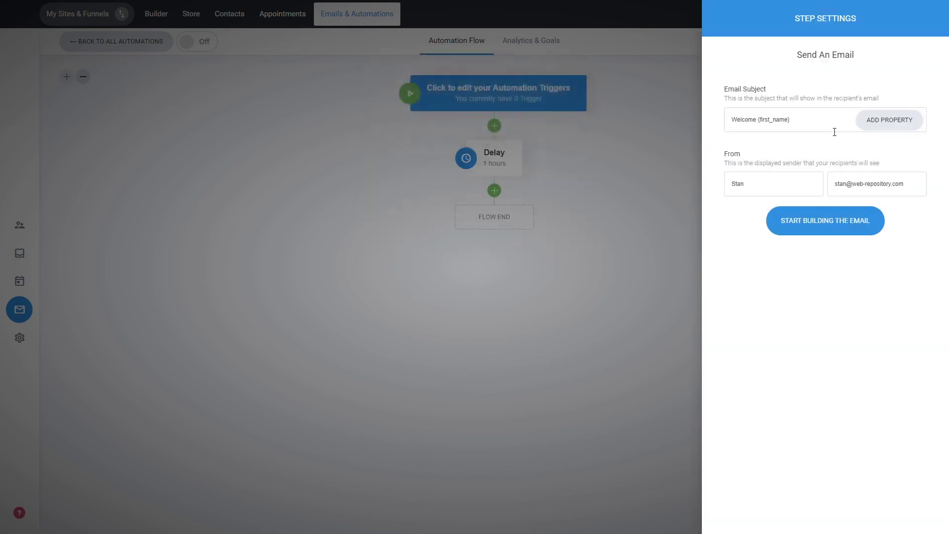
Build the email from the "Have You Tried?" template, save the design and close the email step's settings.
{"action": "left_click", "coordinate": [825, 225]}
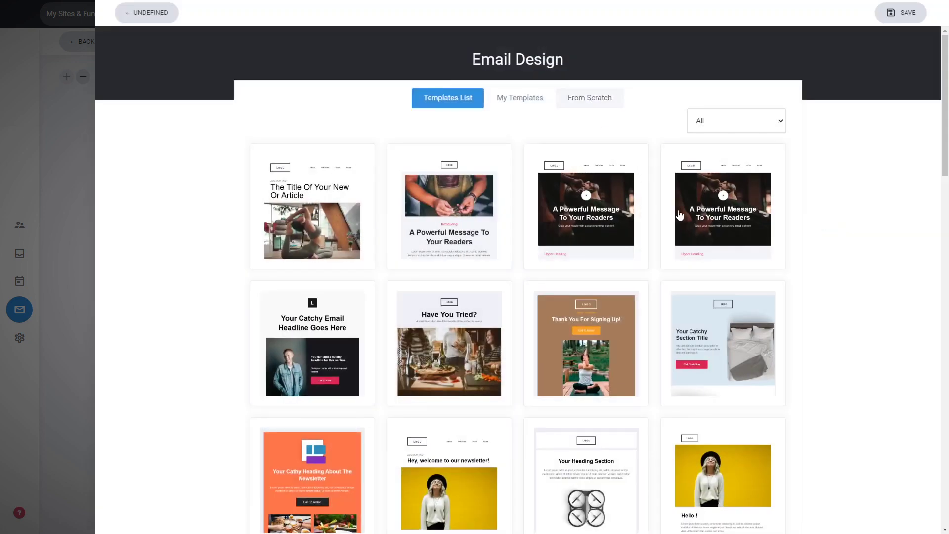
{"action": "left_click", "coordinate": [456, 336]}
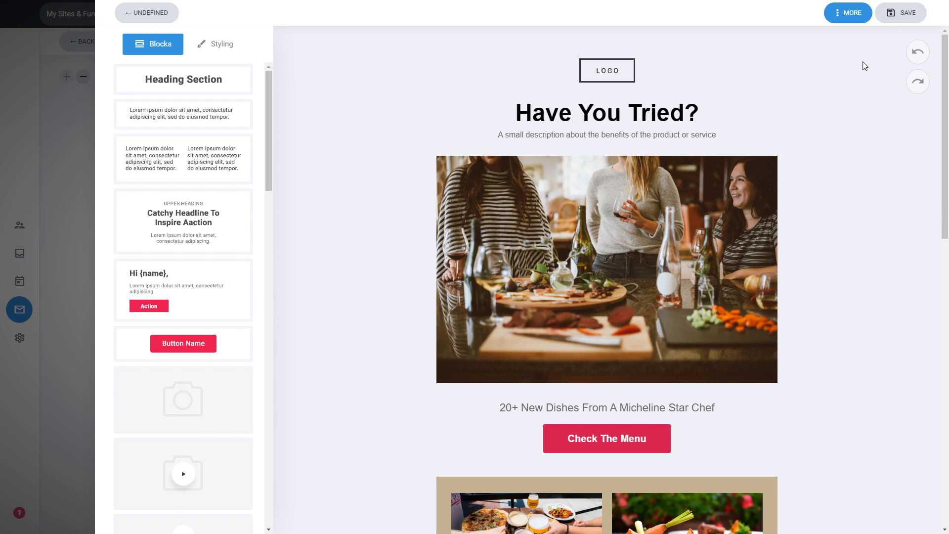
{"action": "left_click", "coordinate": [850, 20]}
{"action": "left_click", "coordinate": [903, 19]}
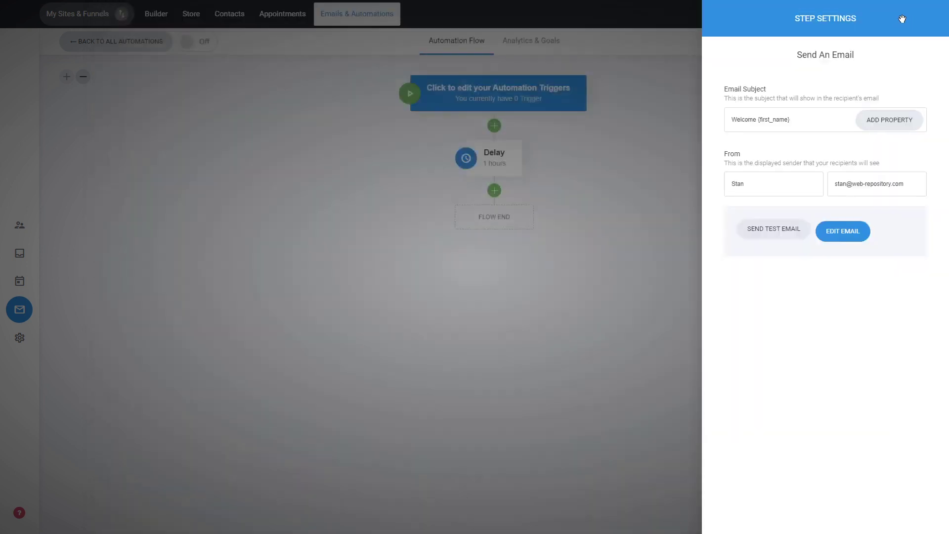
{"action": "left_click", "coordinate": [636, 355]}
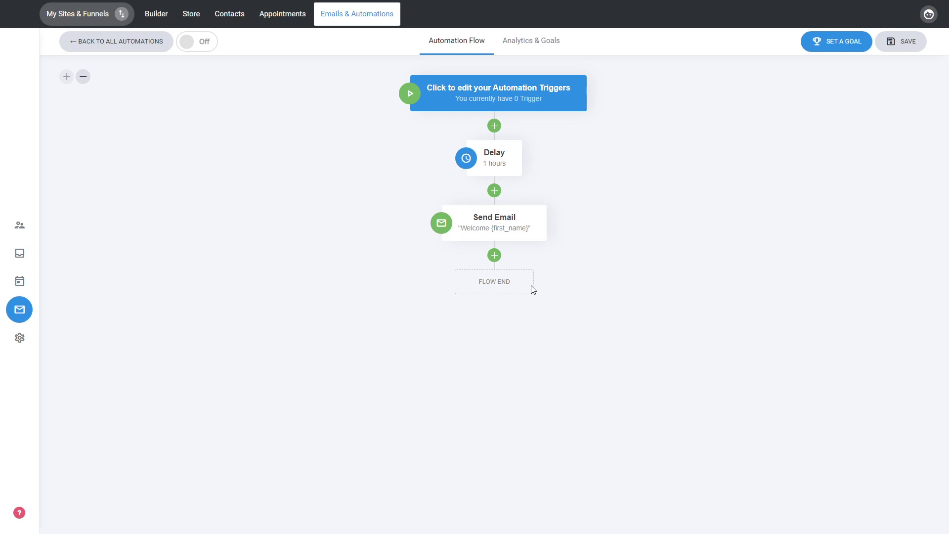
Add an If / Else step after the email with the condition that Country is Australia.
{"action": "left_click", "coordinate": [494, 256]}
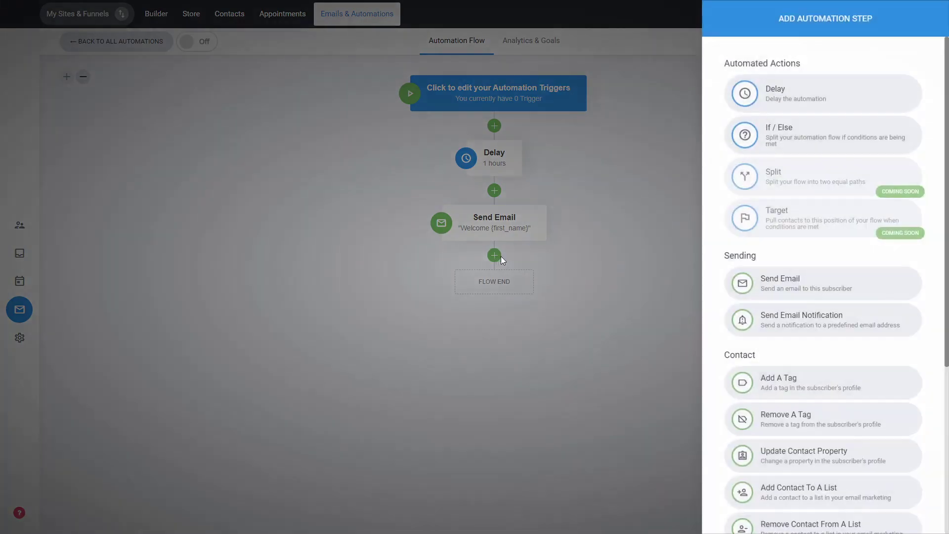
{"action": "left_click", "coordinate": [807, 139]}
{"action": "left_click", "coordinate": [766, 94]}
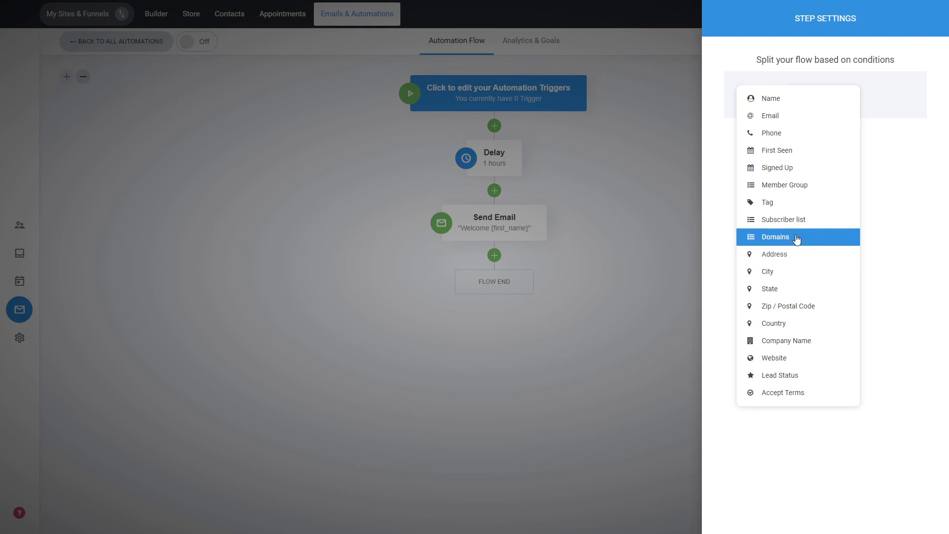
{"action": "left_click", "coordinate": [767, 328]}
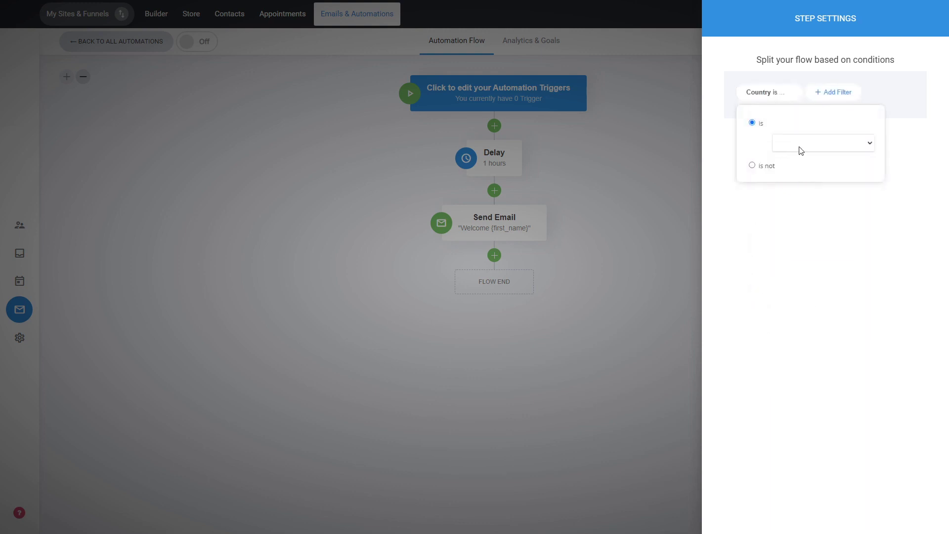
{"action": "left_click", "coordinate": [795, 262]}
{"action": "left_click", "coordinate": [801, 230]}
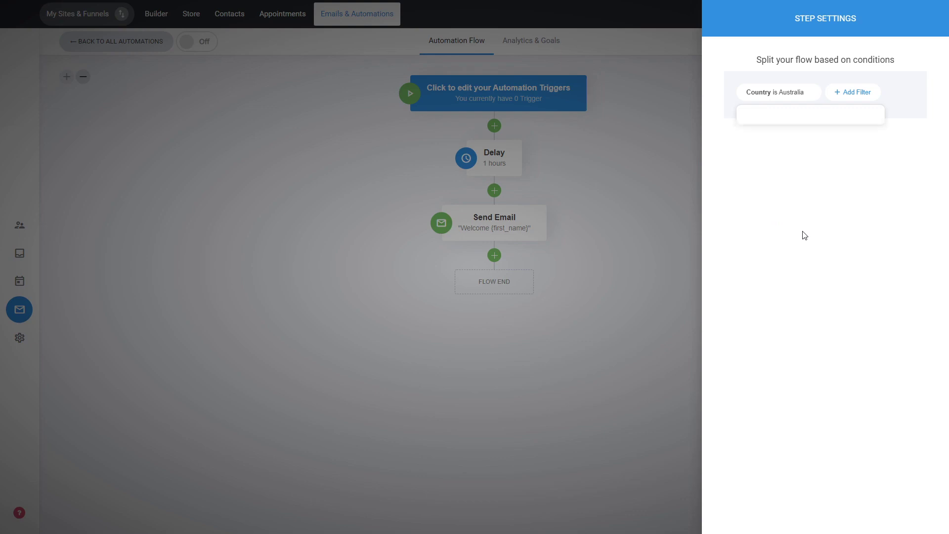
{"action": "left_click", "coordinate": [637, 241]}
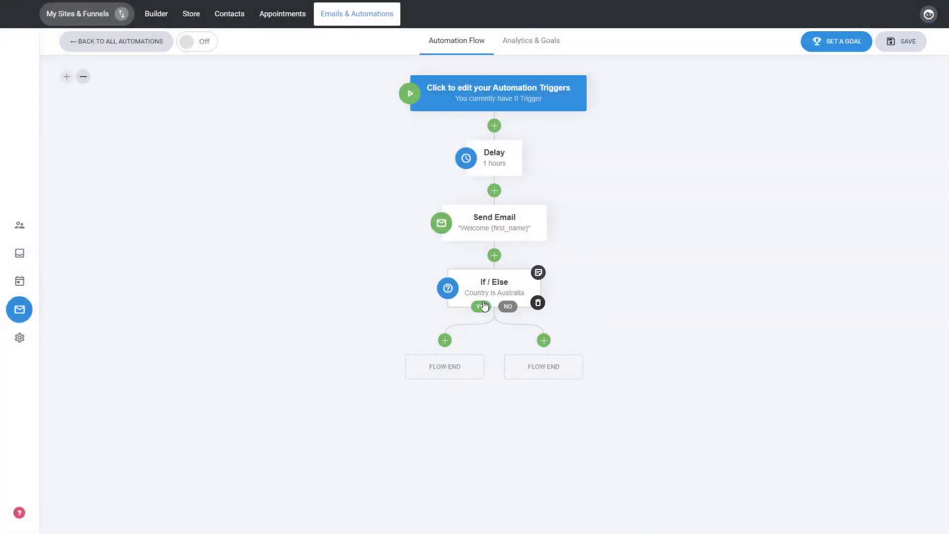
Add an Add A Tag step on the If / Else Yes branch that assigns the Australia tag.
{"action": "left_click", "coordinate": [444, 341]}
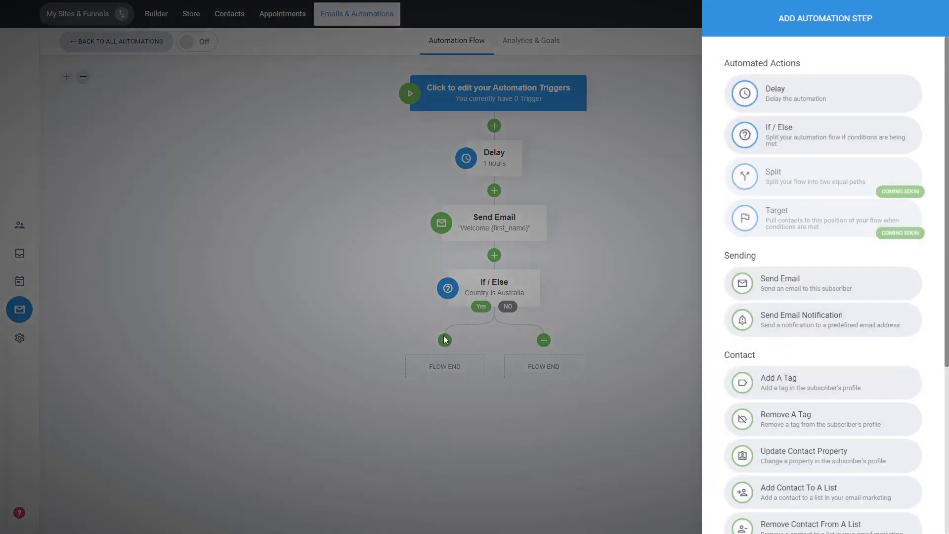
{"action": "left_click", "coordinate": [798, 383]}
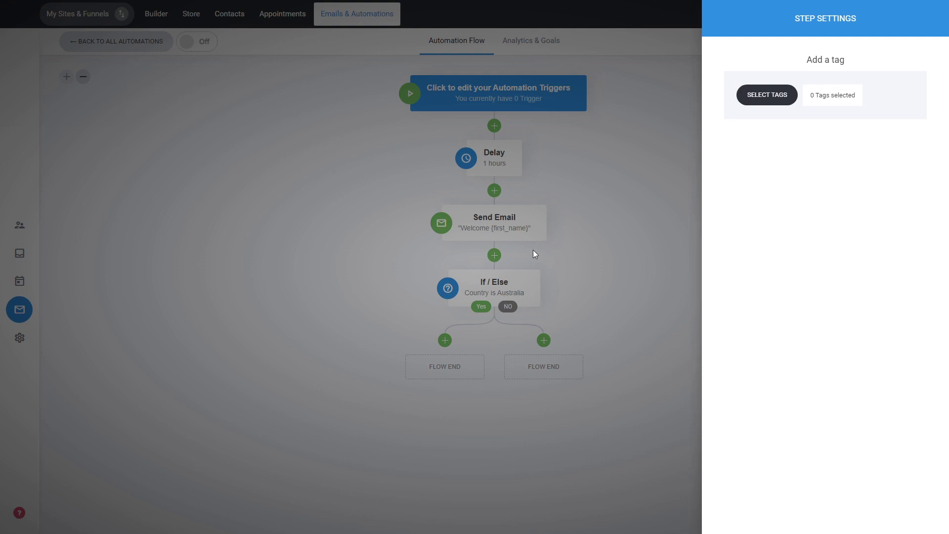
{"action": "left_click", "coordinate": [774, 96]}
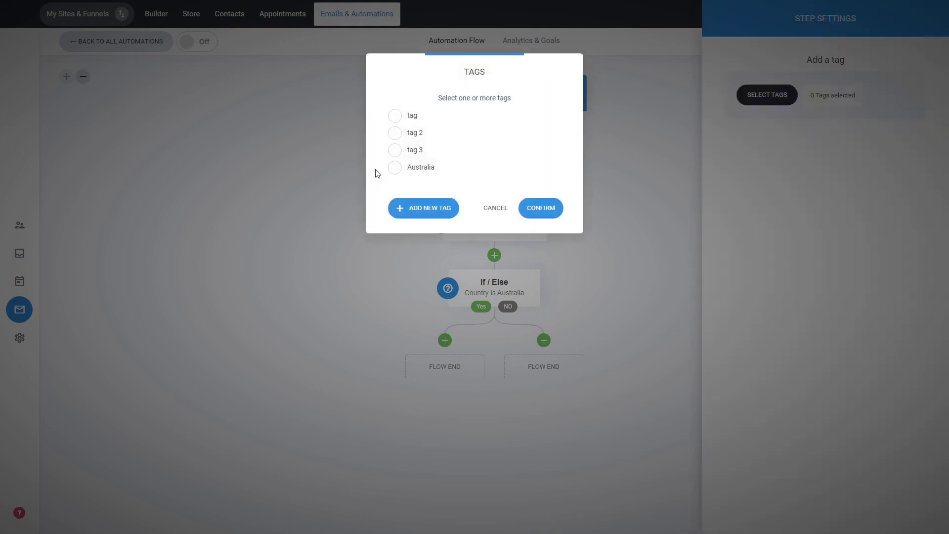
{"action": "left_click", "coordinate": [424, 174]}
{"action": "left_click", "coordinate": [542, 208]}
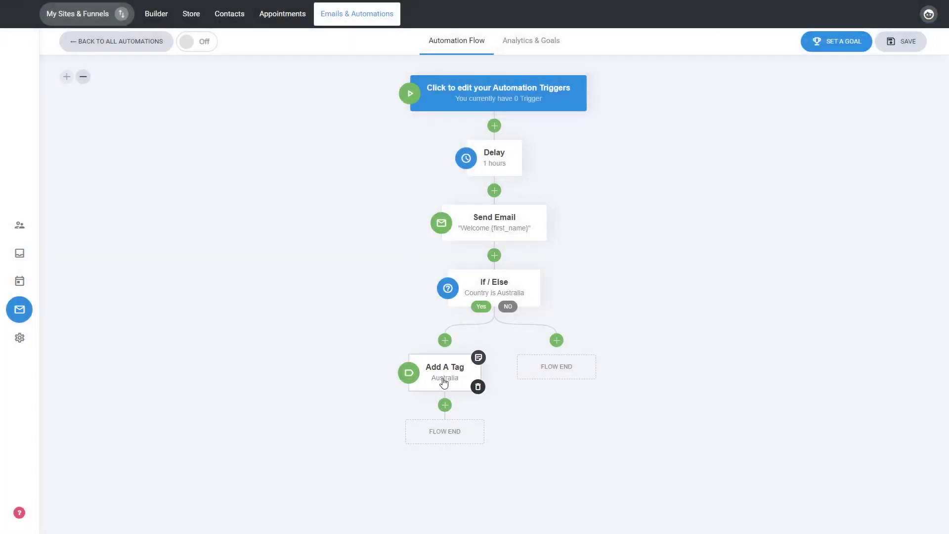
{"action": "mouse_move", "coordinate": [431, 385]}
{"action": "left_click", "coordinate": [556, 340]}
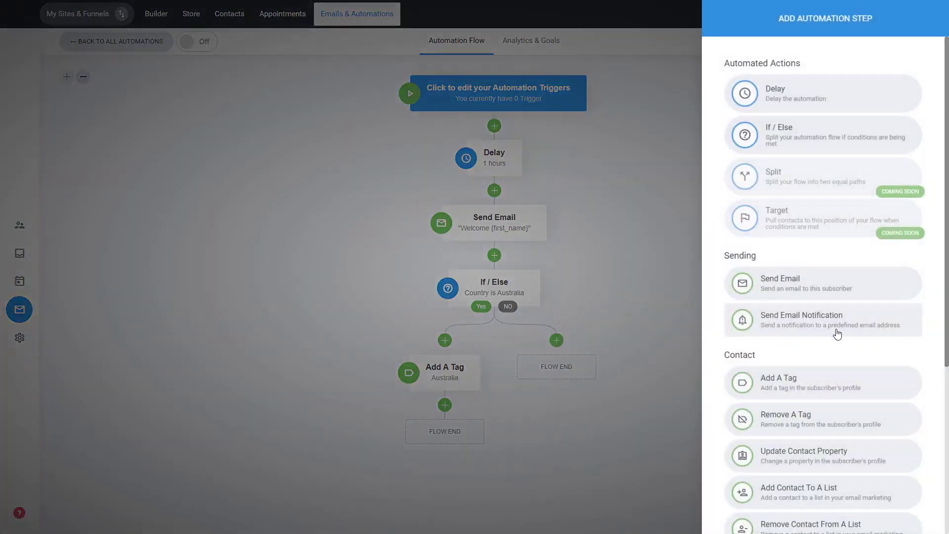
{"action": "scroll", "coordinate": [837, 334], "scroll_direction": "down", "scroll_amount": 3}
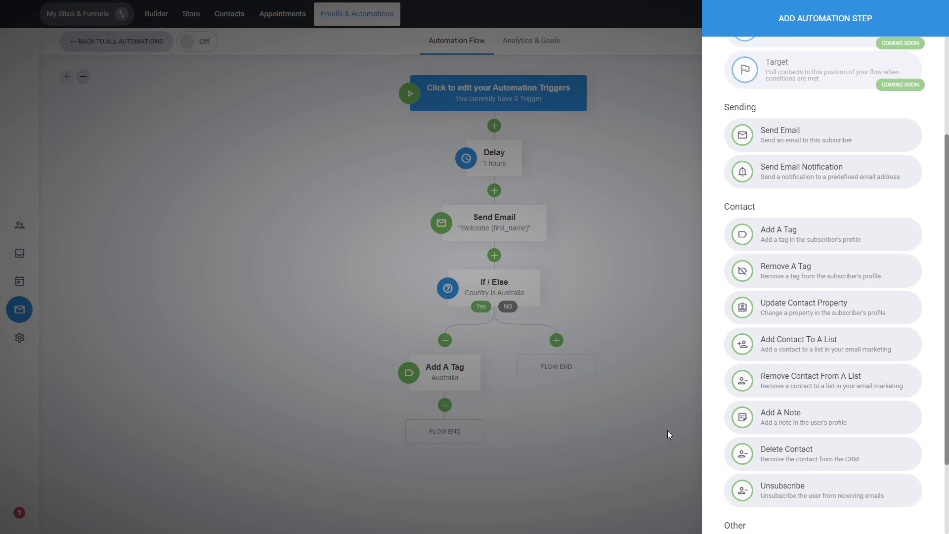
{"action": "left_click", "coordinate": [624, 275]}
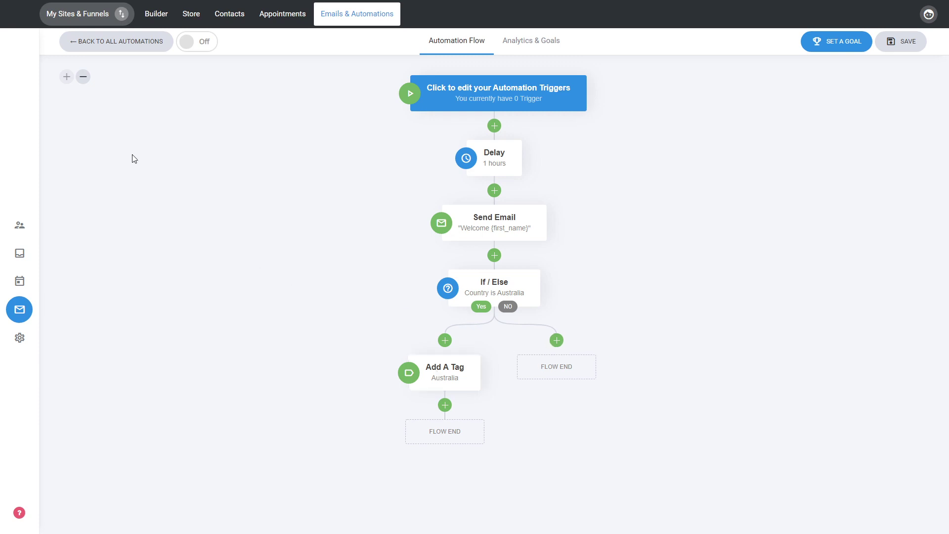
{"action": "left_click", "coordinate": [83, 77]}
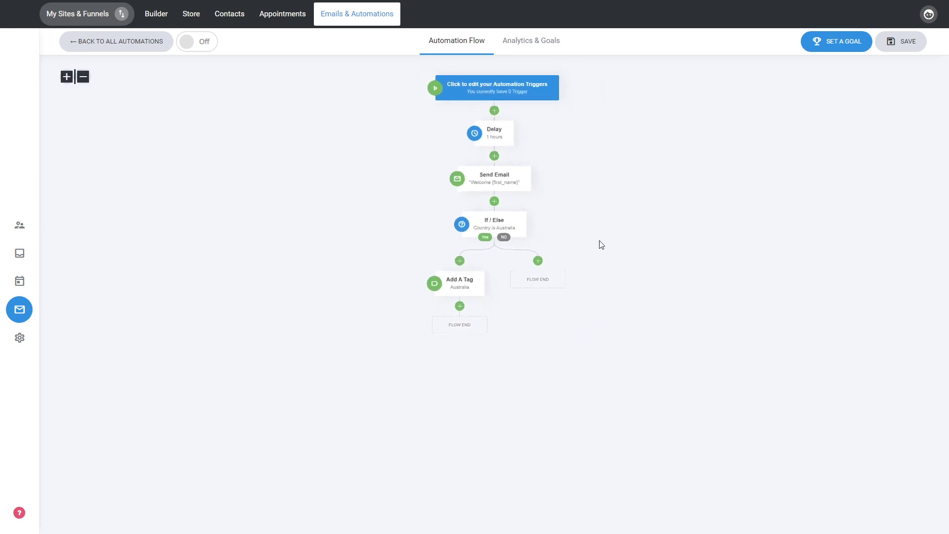
{"action": "left_click", "coordinate": [67, 84]}
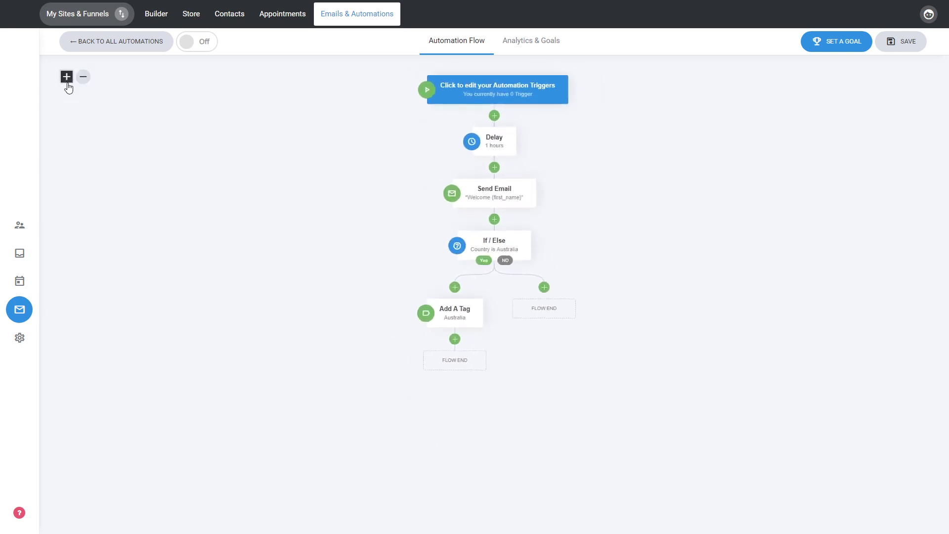
{"action": "left_click", "coordinate": [67, 84]}
{"action": "left_click", "coordinate": [67, 84]}
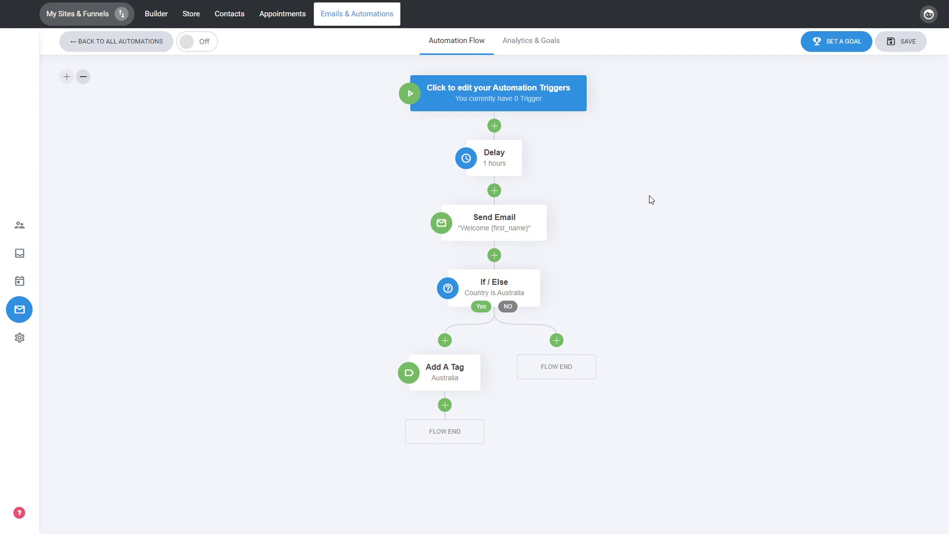
Add an "Added to a list" trigger for List 2 to the automation flow.
{"action": "mouse_move", "coordinate": [542, 102]}
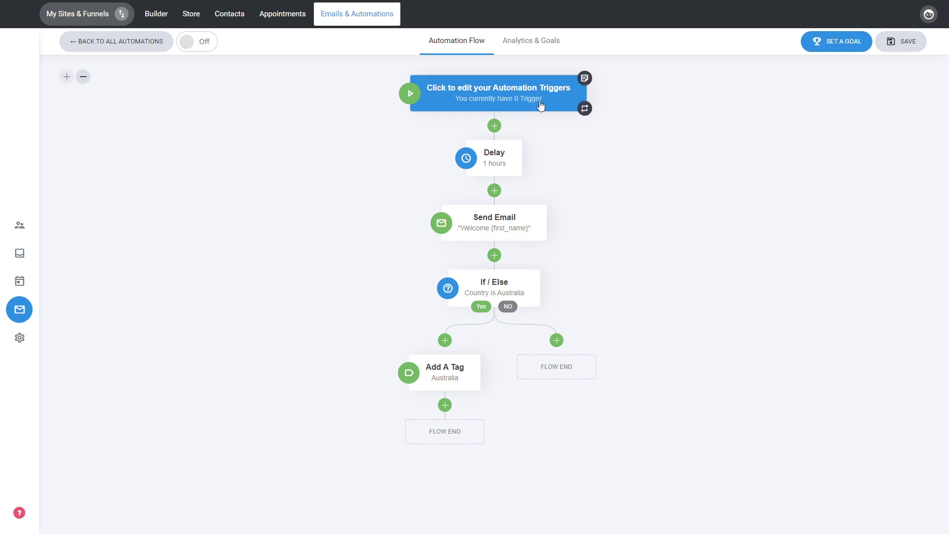
{"action": "left_click", "coordinate": [542, 103]}
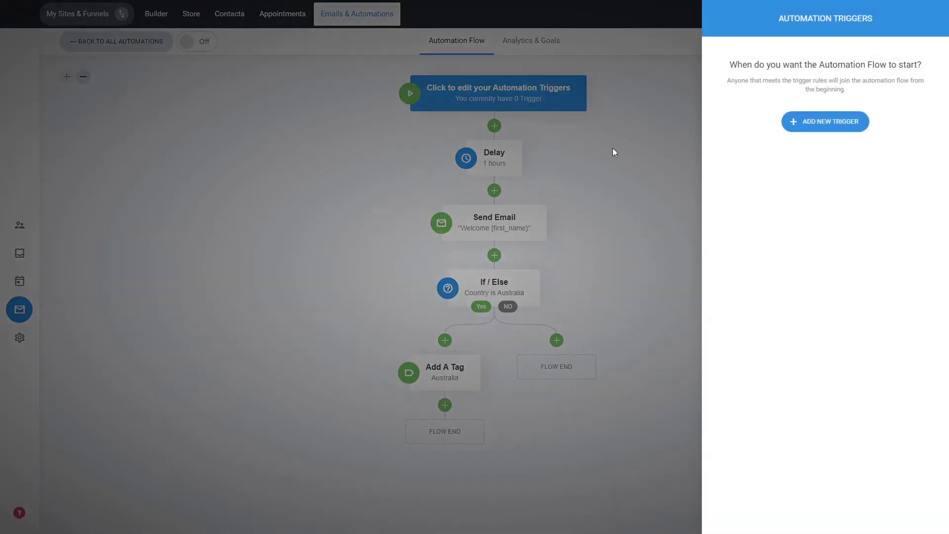
{"action": "left_click", "coordinate": [807, 130]}
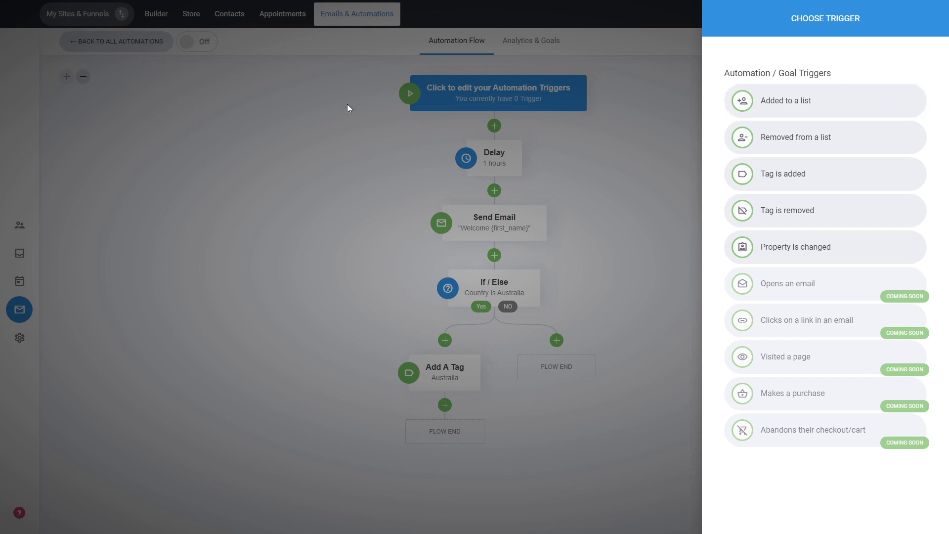
{"action": "left_click", "coordinate": [815, 106]}
{"action": "left_click", "coordinate": [752, 98]}
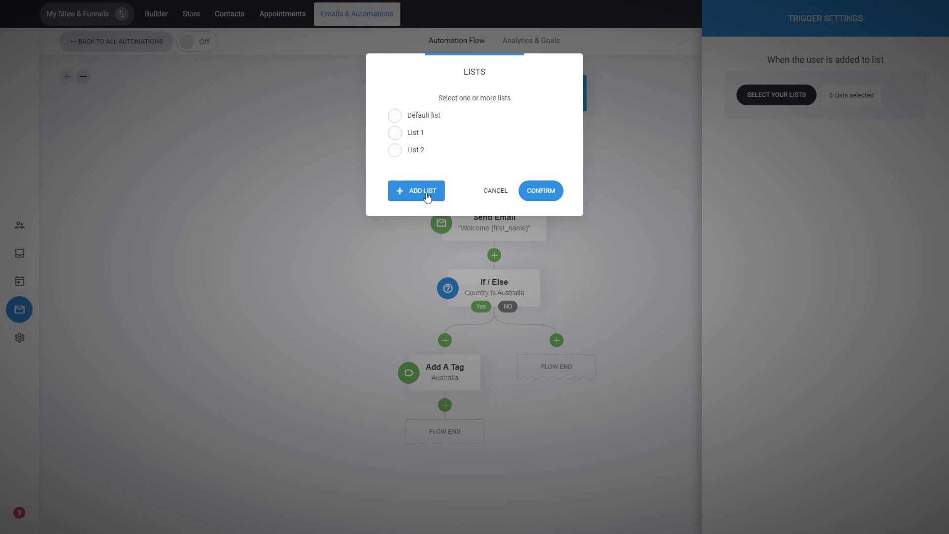
{"action": "left_click", "coordinate": [419, 153]}
{"action": "left_click", "coordinate": [535, 191]}
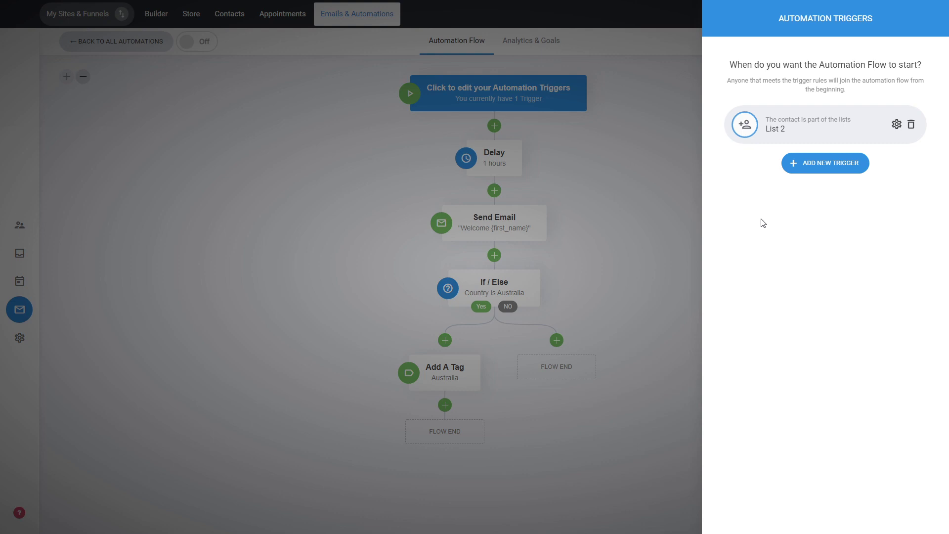
{"action": "left_click", "coordinate": [640, 182]}
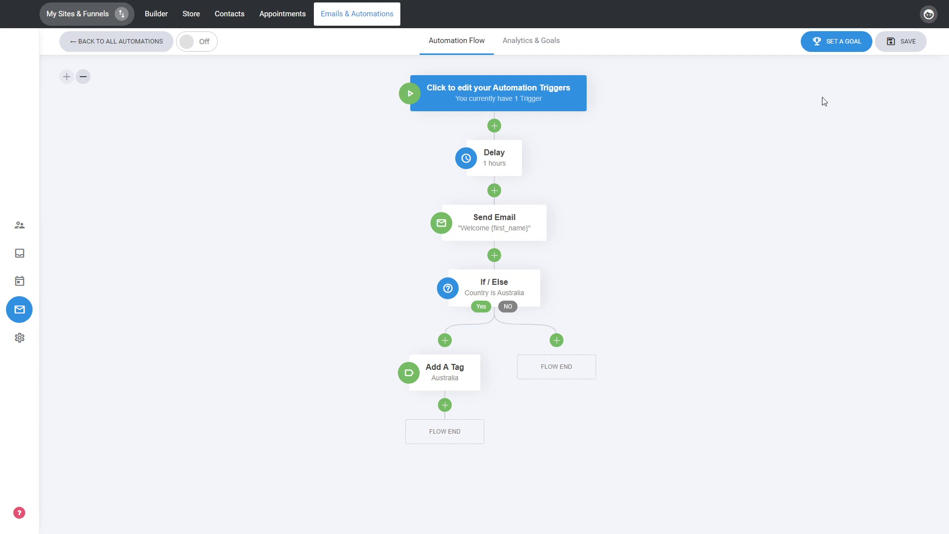
Add a "Tag is added" goal for tag 2 to the automation and check it in the automation's goals.
{"action": "left_click", "coordinate": [833, 51]}
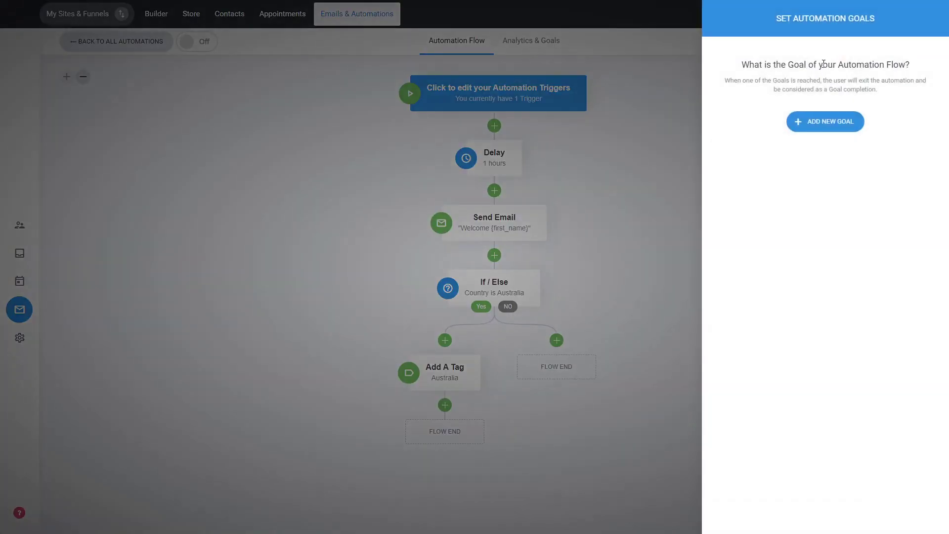
{"action": "left_click", "coordinate": [829, 126]}
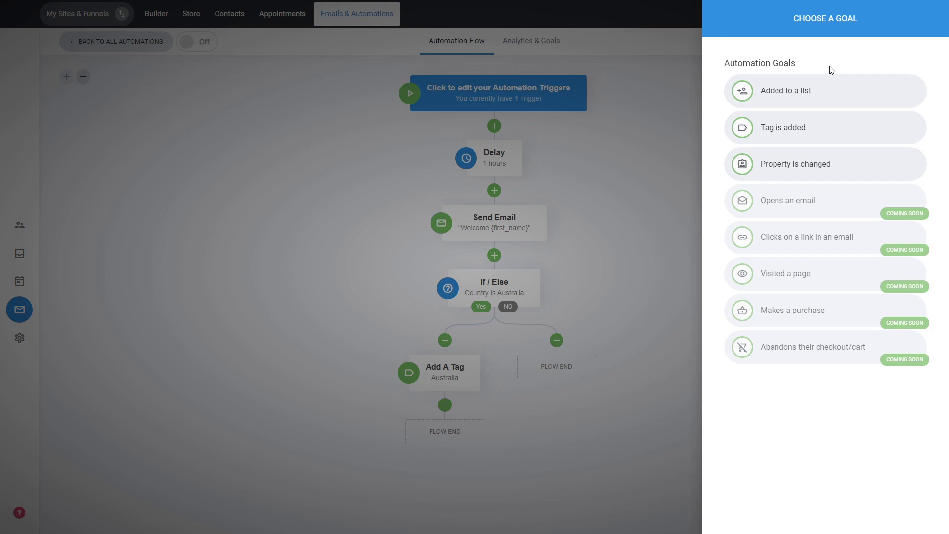
{"action": "left_click", "coordinate": [830, 129]}
{"action": "left_click", "coordinate": [771, 96]}
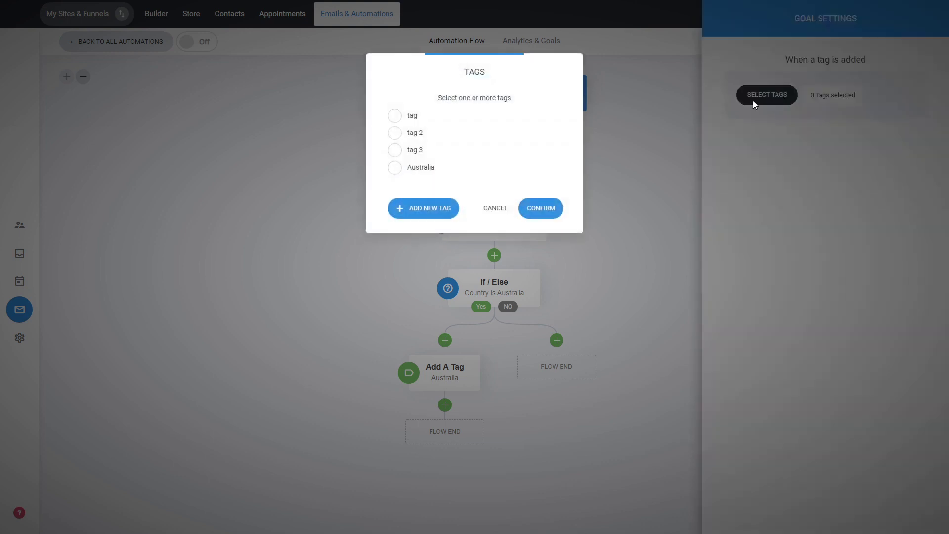
{"action": "left_click", "coordinate": [415, 134]}
{"action": "left_click", "coordinate": [536, 208]}
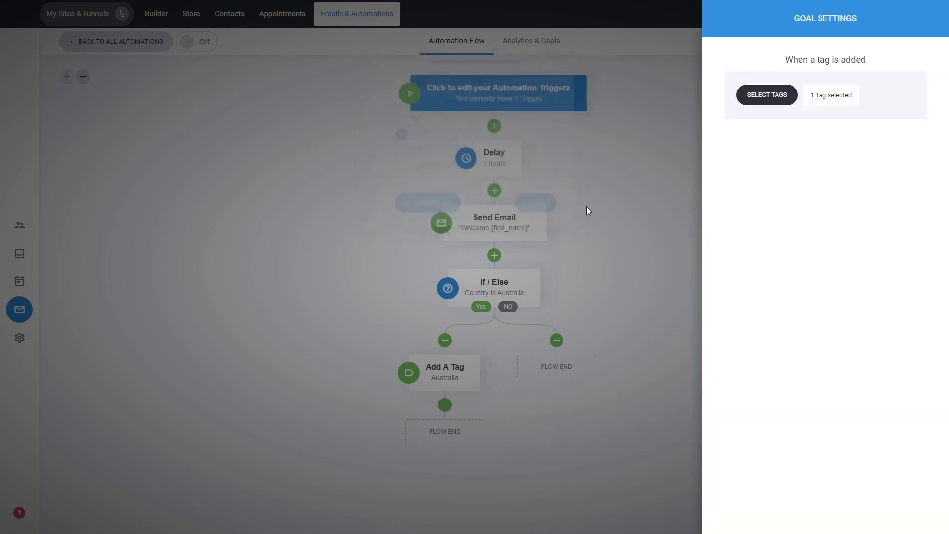
{"action": "left_click", "coordinate": [606, 244]}
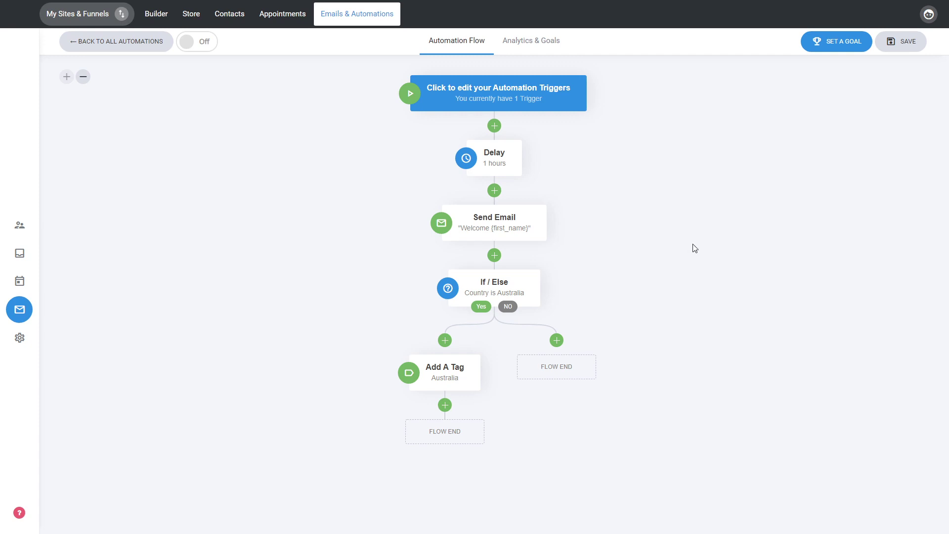
{"action": "left_click", "coordinate": [832, 56]}
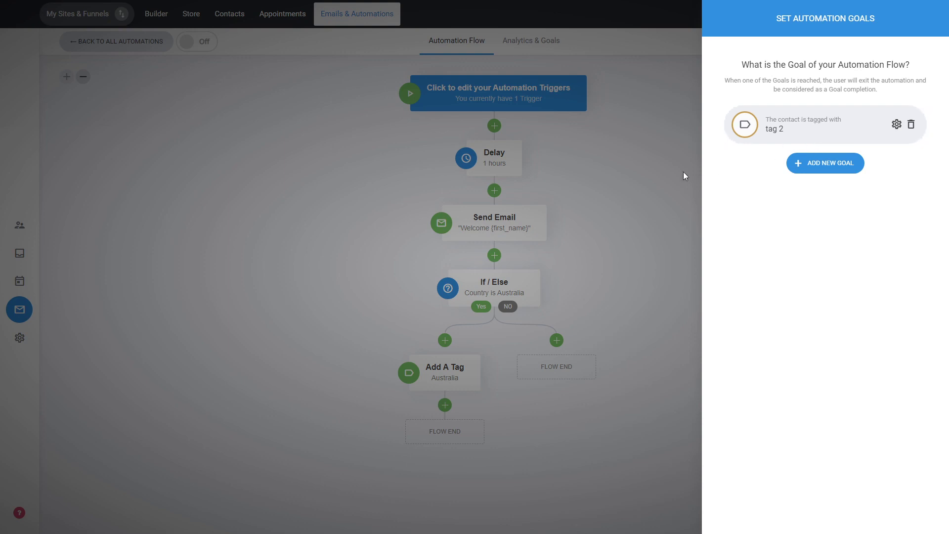
{"action": "left_click", "coordinate": [617, 162]}
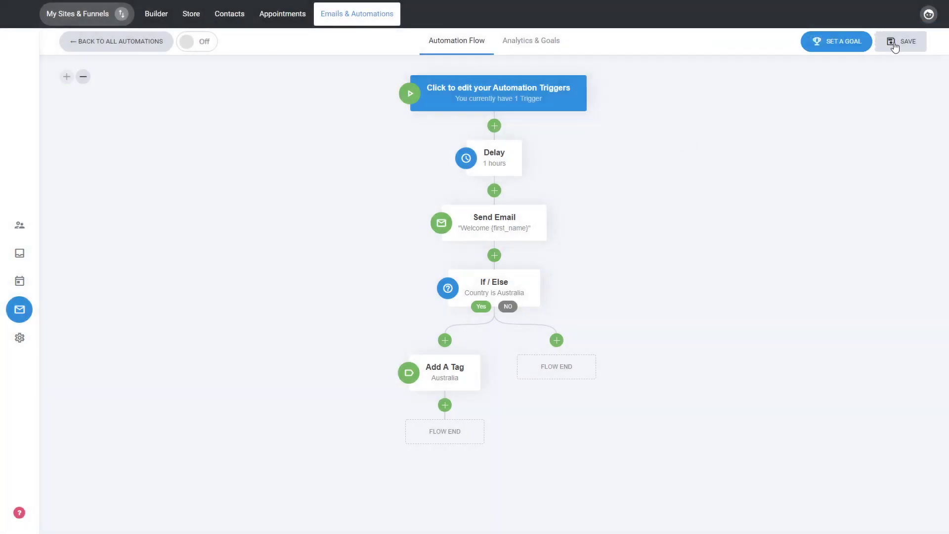
Save the automation flow and turn the automation on.
{"action": "left_click", "coordinate": [894, 45]}
{"action": "left_click", "coordinate": [201, 48]}
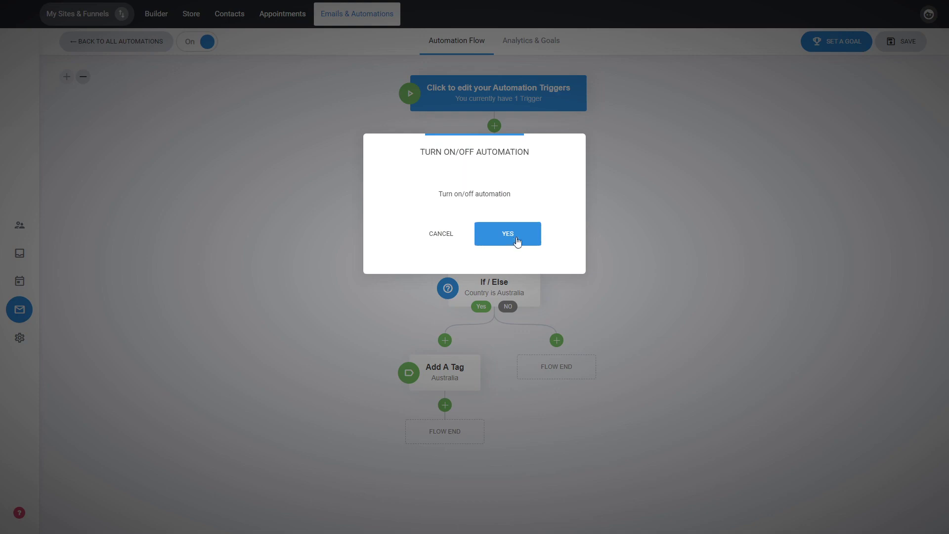
{"action": "left_click", "coordinate": [513, 240]}
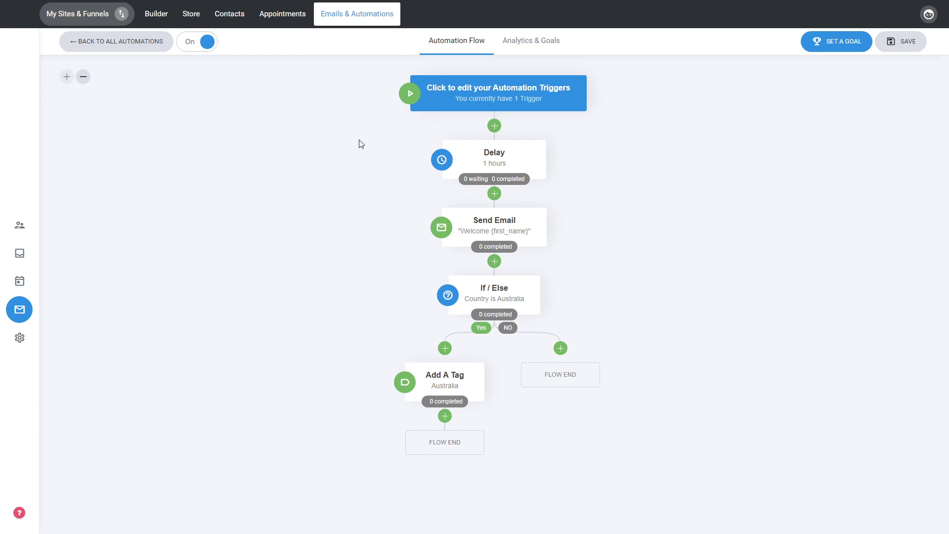
Review the automation's analytics, goal completion and flow emails, and return to the automation flow.
{"action": "left_click", "coordinate": [535, 49]}
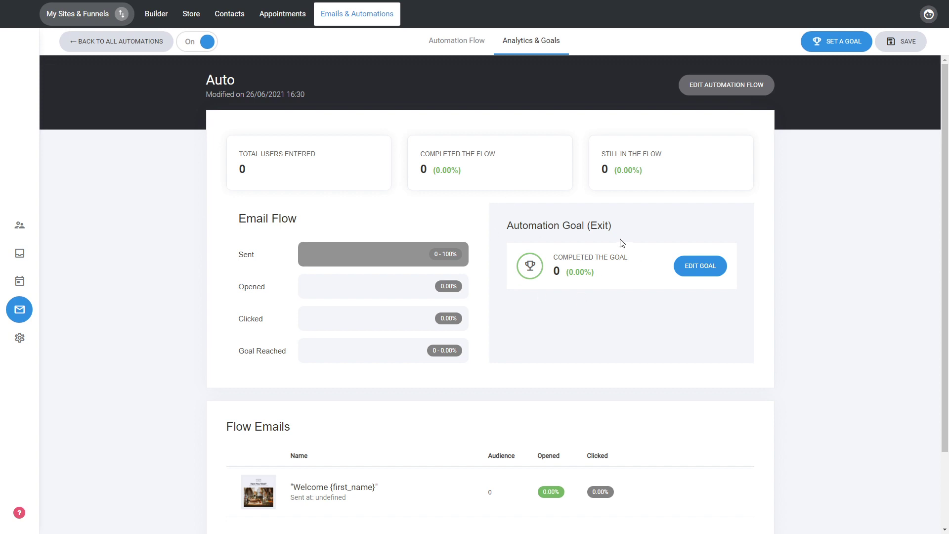
{"action": "scroll", "coordinate": [598, 270], "scroll_direction": "down", "scroll_amount": 2}
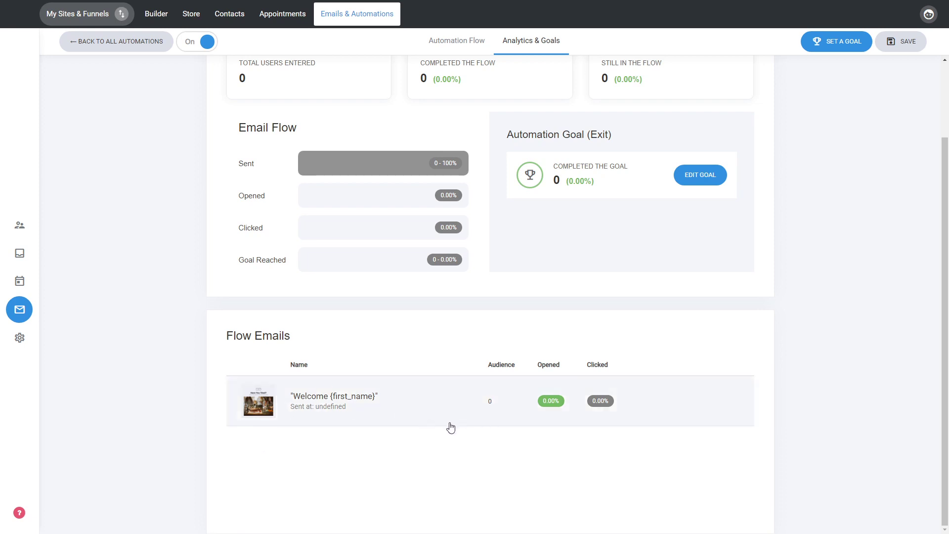
{"action": "scroll", "coordinate": [449, 426], "scroll_direction": "up", "scroll_amount": 3}
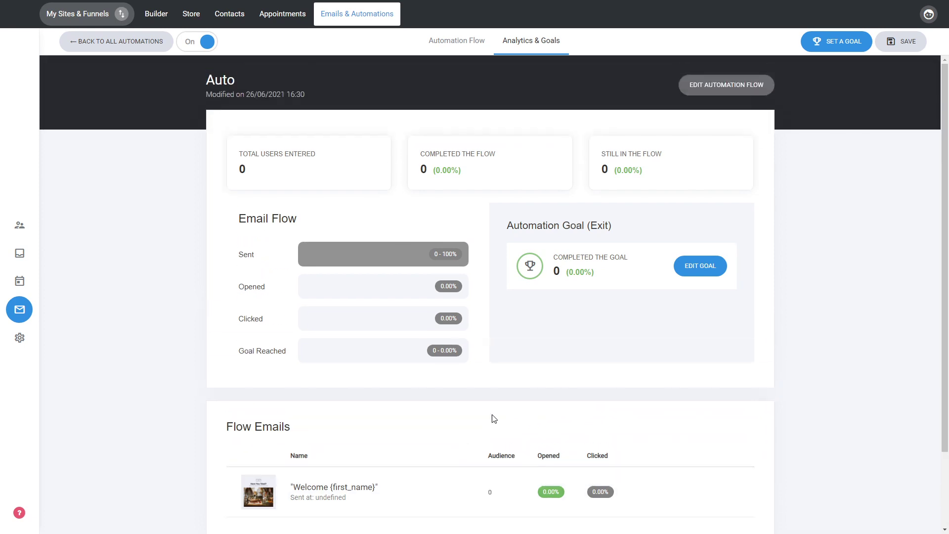
{"action": "left_click", "coordinate": [740, 86]}
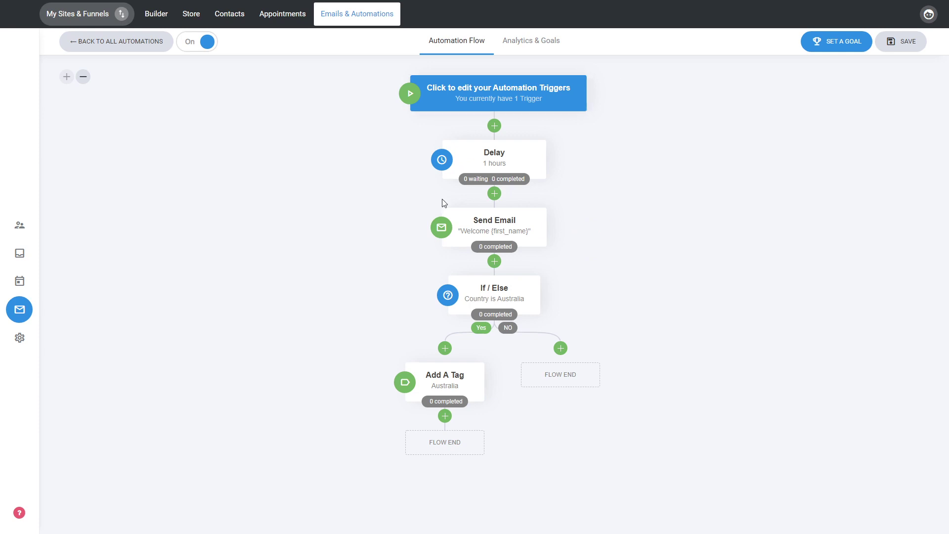
Move the Send Email step above the Delay step and back below it.
{"action": "mouse_move", "coordinate": [476, 183]}
{"action": "mouse_move", "coordinate": [487, 254]}
{"action": "mouse_move", "coordinate": [544, 242]}
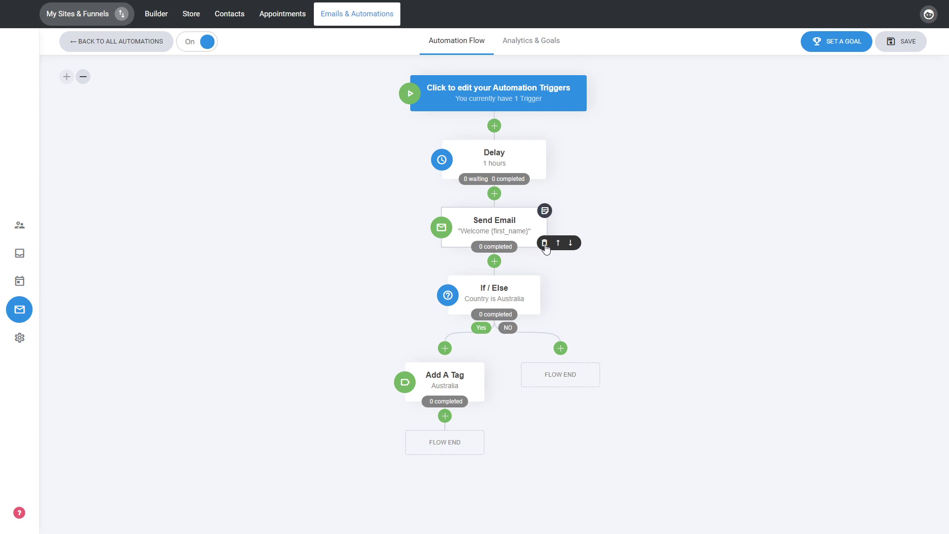
{"action": "left_click", "coordinate": [559, 244]}
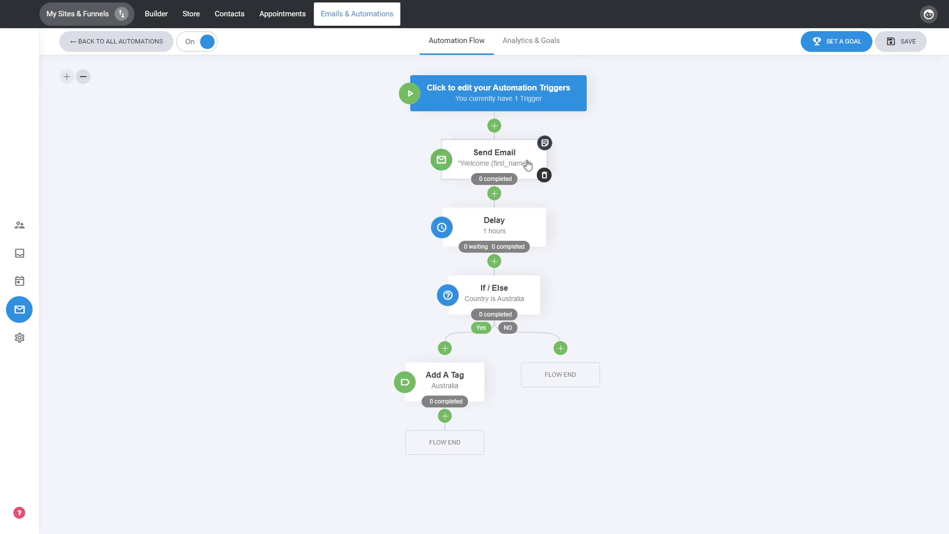
{"action": "left_click", "coordinate": [571, 176]}
{"action": "mouse_move", "coordinate": [508, 153]}
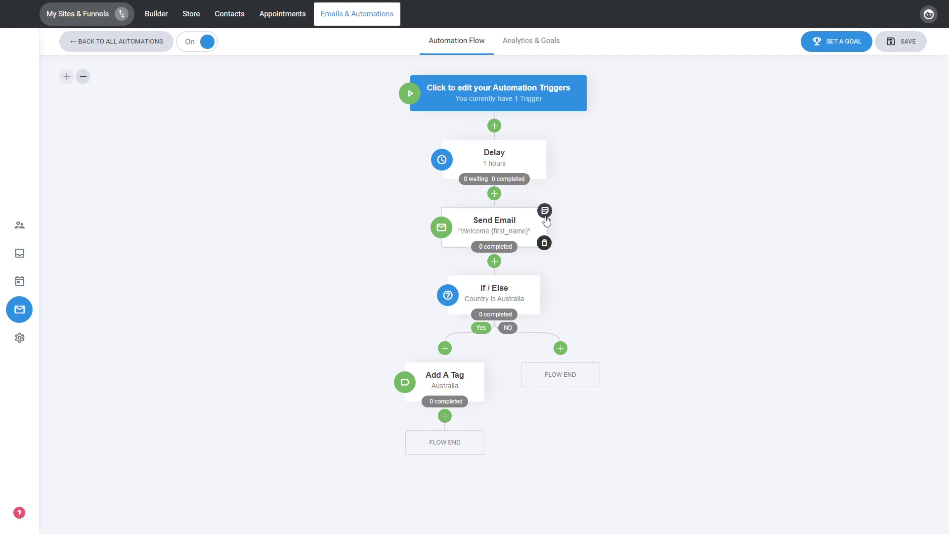
Add the sticky notes "Note" and "Note 2" to the Send Email step and pin "Note 2" to the flow.
{"action": "left_click", "coordinate": [546, 211]}
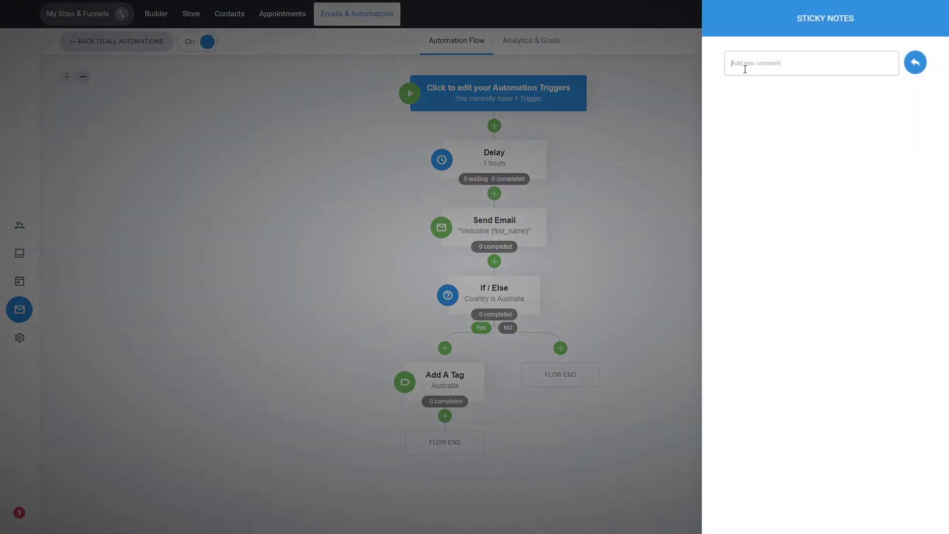
{"action": "type", "text": "Note"}
{"action": "left_click", "coordinate": [915, 65]}
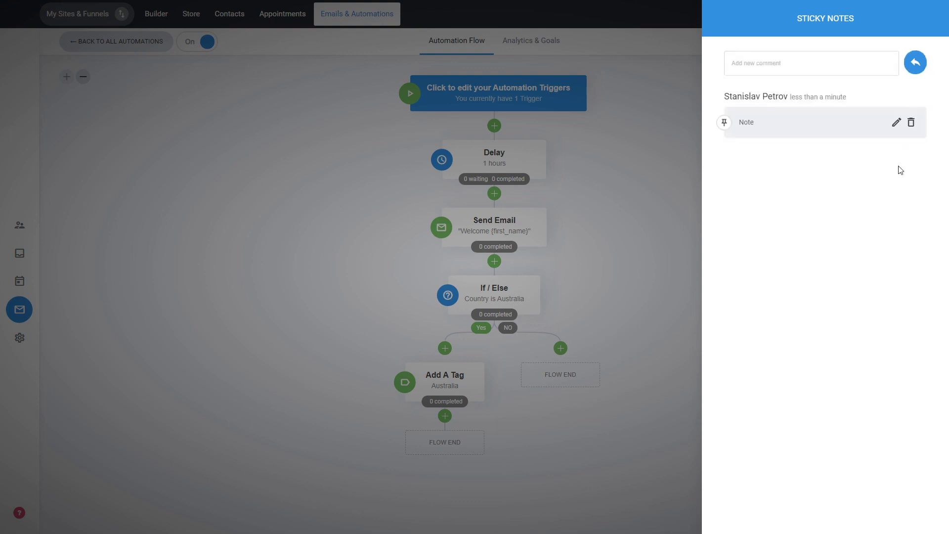
{"action": "left_click", "coordinate": [833, 62]}
{"action": "type", "text": "Note 2"}
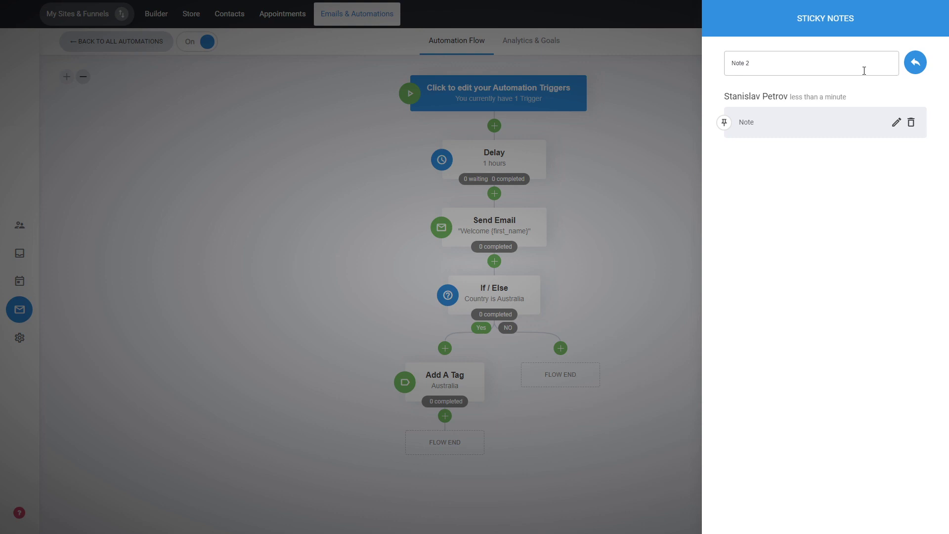
{"action": "left_click", "coordinate": [915, 63]}
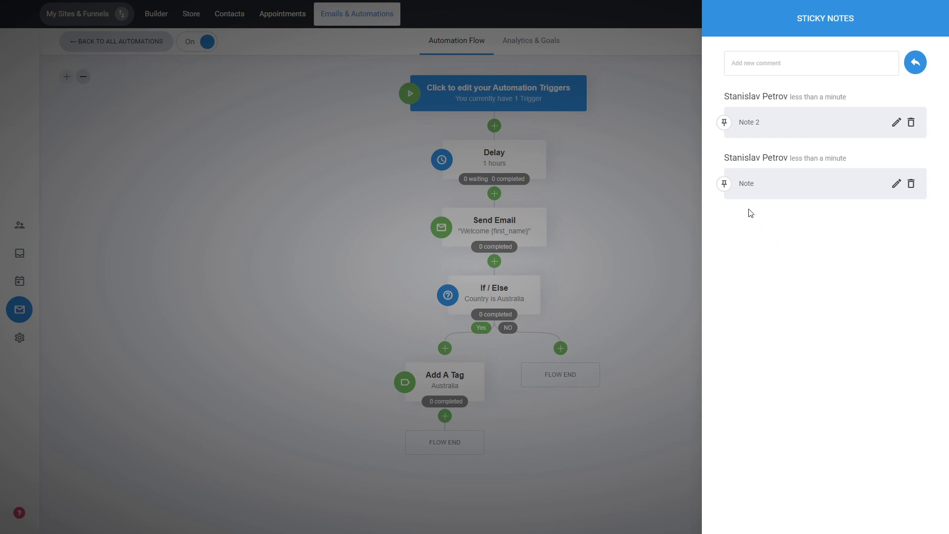
{"action": "left_click", "coordinate": [724, 128]}
{"action": "left_click", "coordinate": [645, 214]}
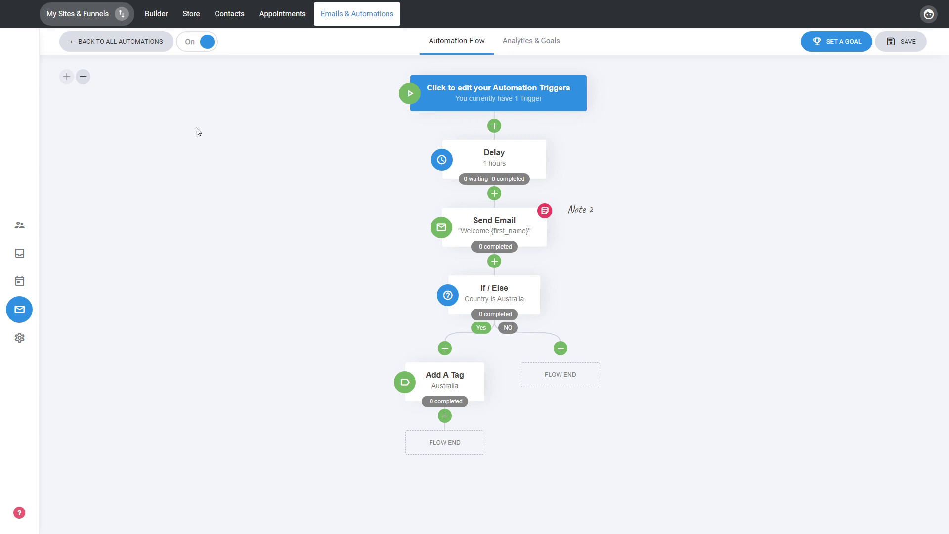
Save the changes to the automation flow and go back to the list of all automations.
{"action": "left_click", "coordinate": [156, 47]}
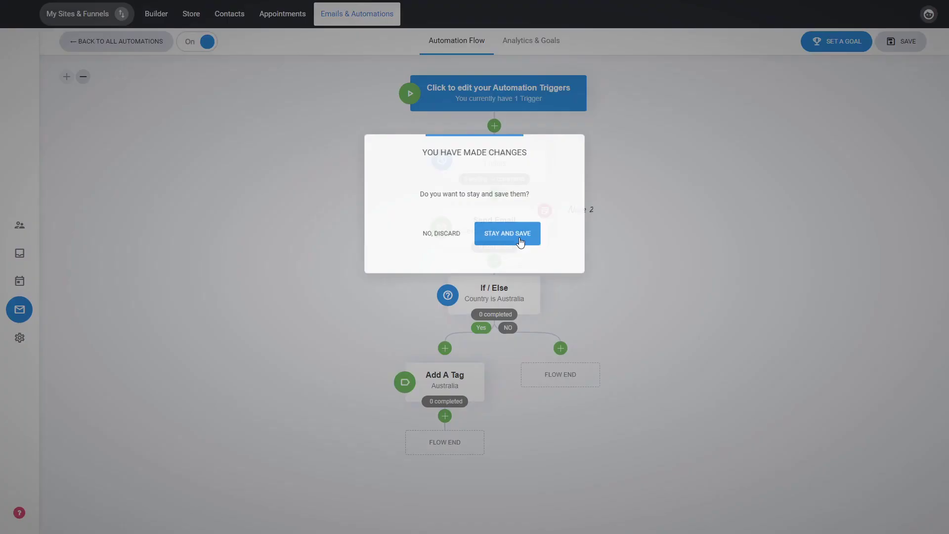
{"action": "left_click", "coordinate": [521, 242]}
{"action": "left_click", "coordinate": [887, 42]}
{"action": "left_click", "coordinate": [107, 44]}
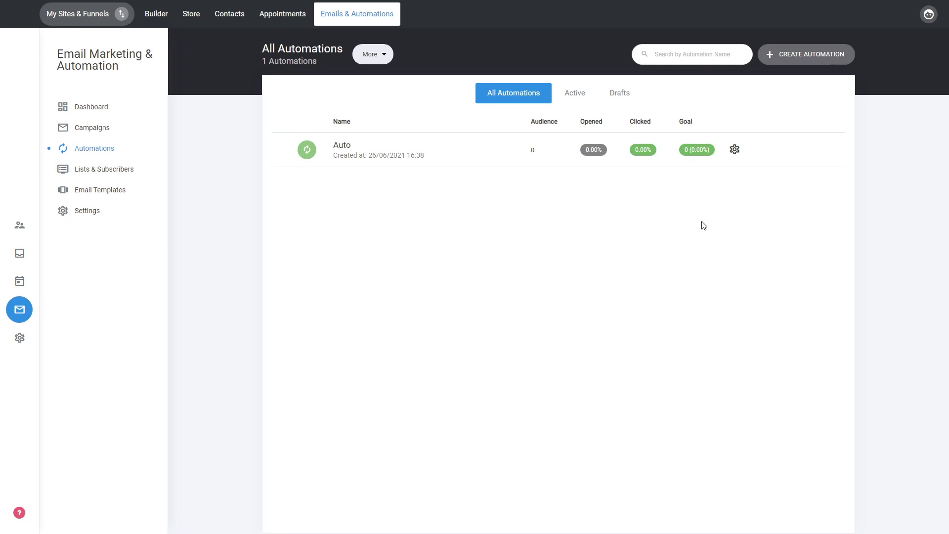
{"action": "left_click", "coordinate": [734, 149]}
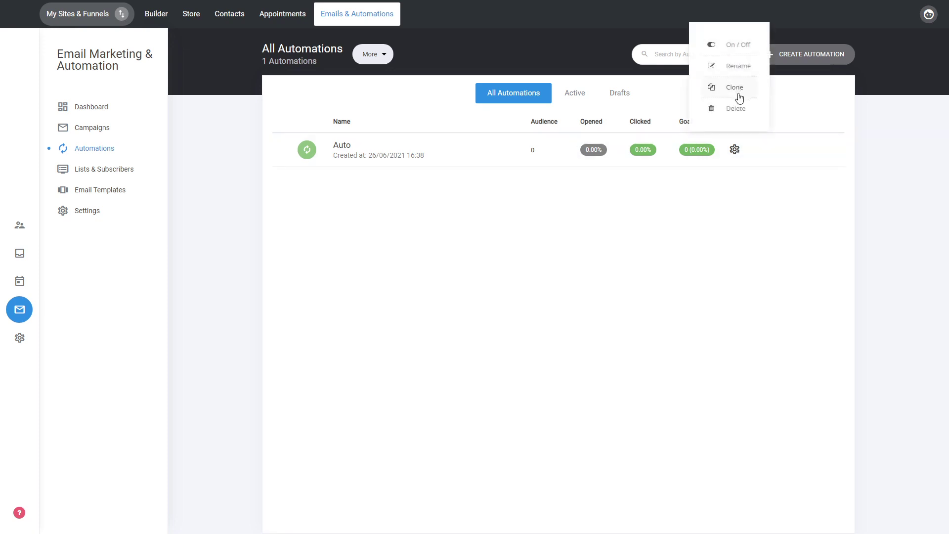
{"action": "left_click", "coordinate": [721, 204]}
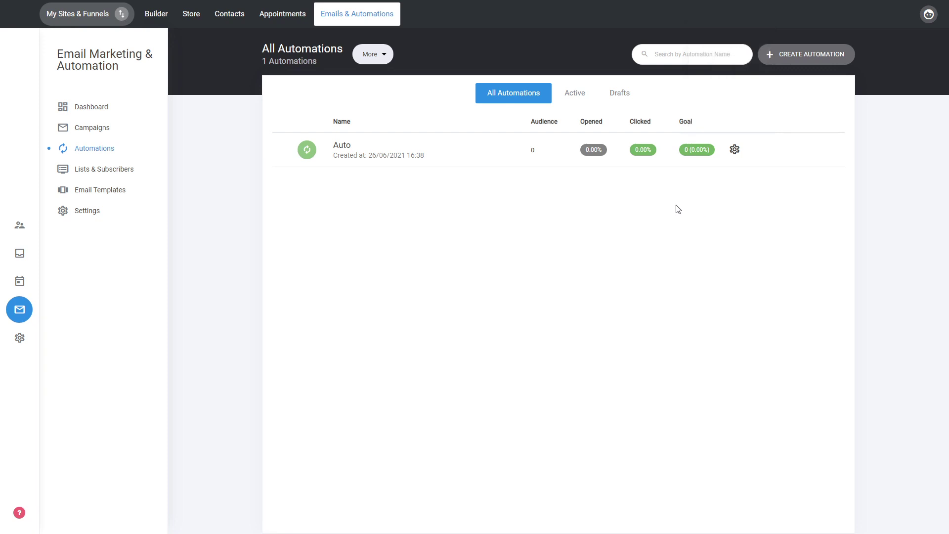